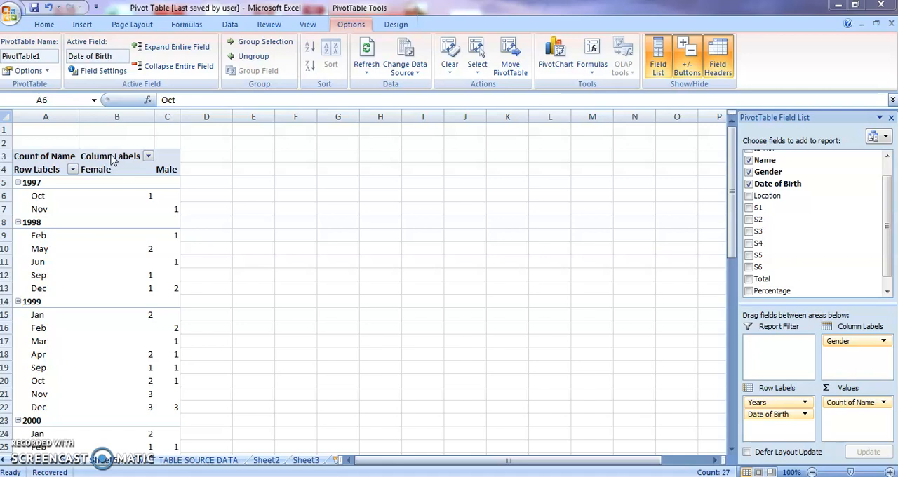
Change the pivot table's report layout to tabular form
{"action": "left_click", "coordinate": [395, 26]}
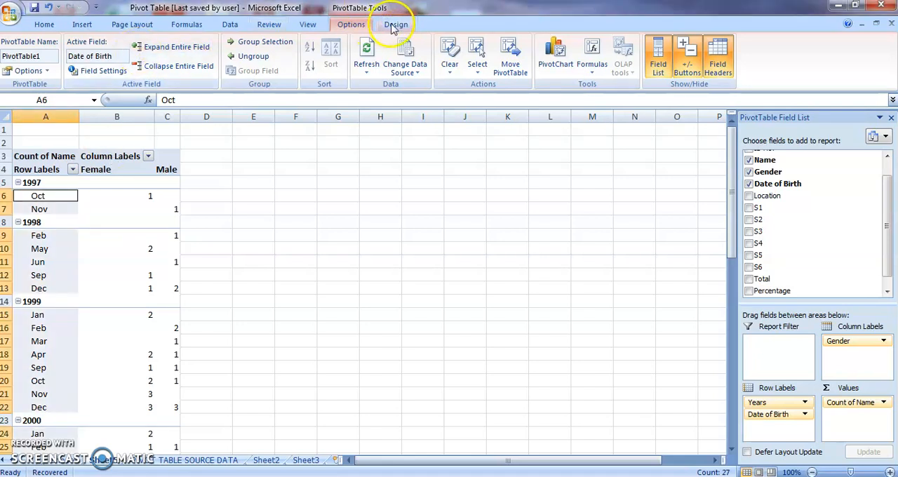
{"action": "left_click", "coordinate": [394, 24]}
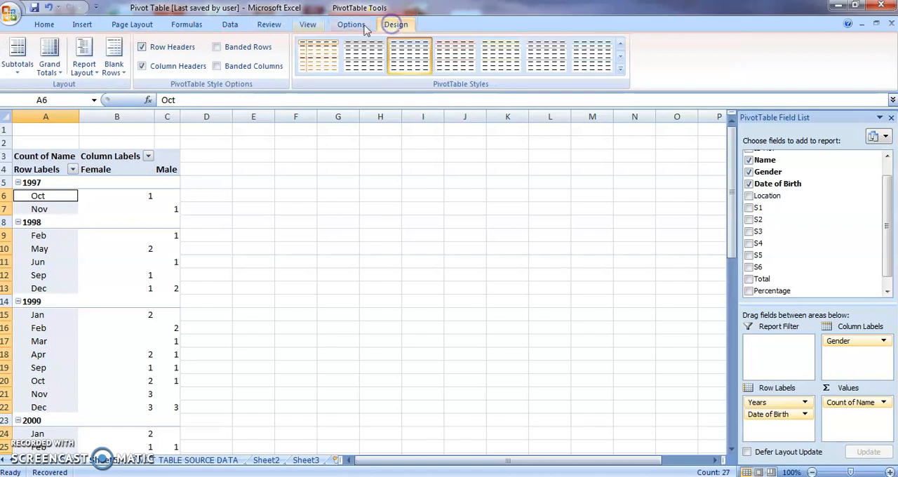
{"action": "left_click", "coordinate": [84, 66]}
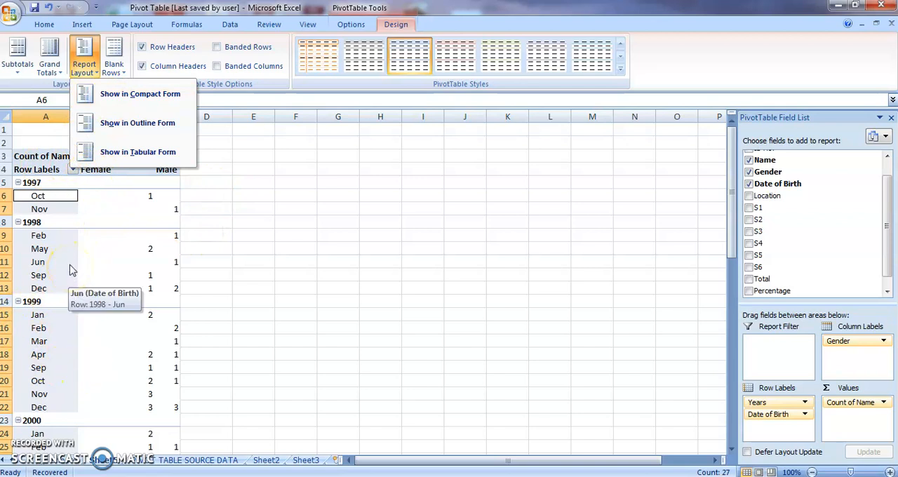
{"action": "left_click", "coordinate": [119, 153]}
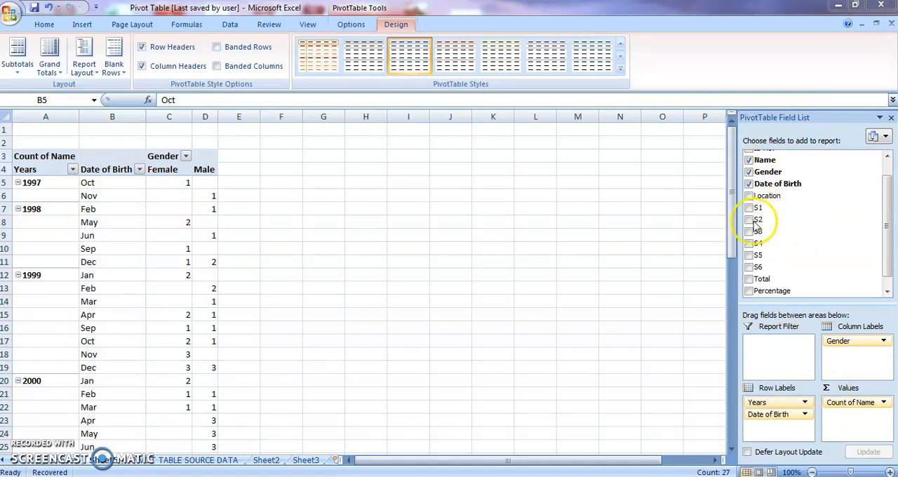
Hide the pivot table's field list and field headers, and show both again
{"action": "left_click", "coordinate": [350, 24]}
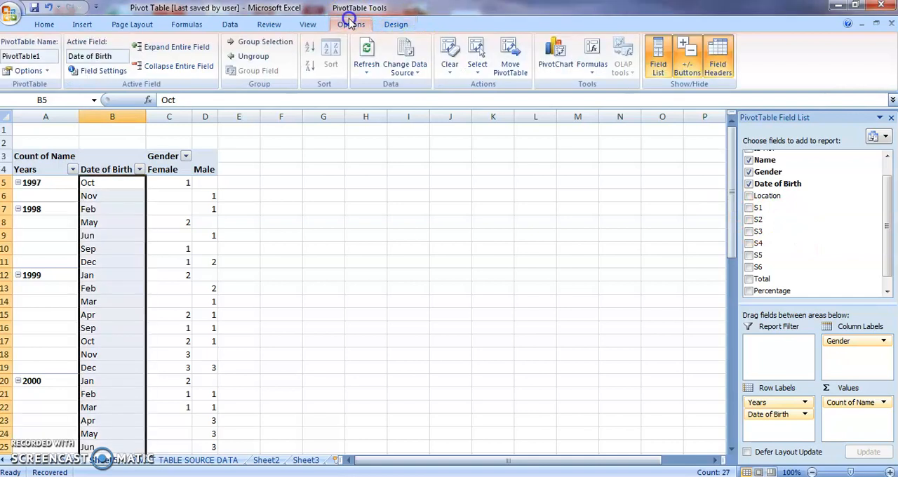
{"action": "left_click", "coordinate": [658, 67]}
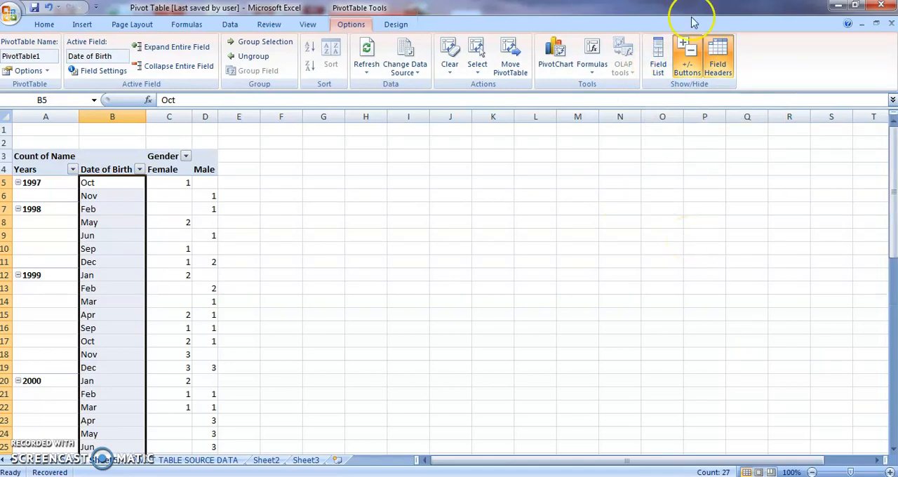
{"action": "left_click", "coordinate": [717, 62]}
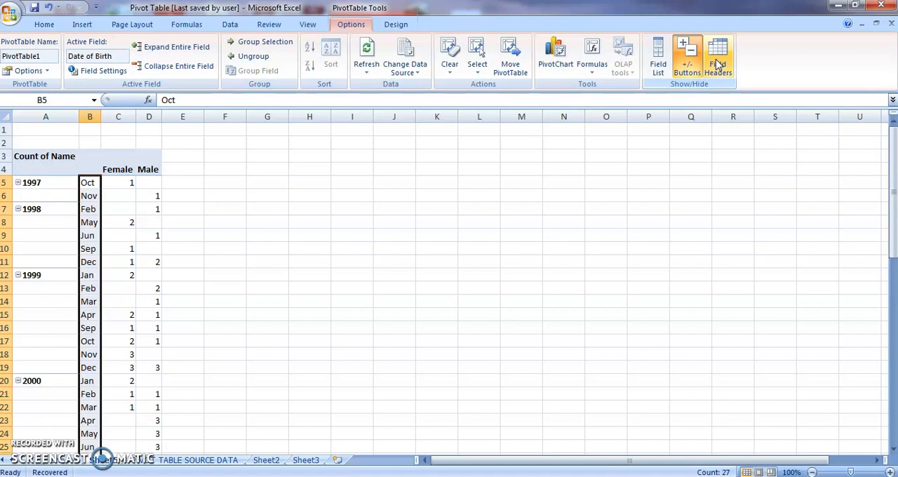
{"action": "left_click", "coordinate": [718, 62]}
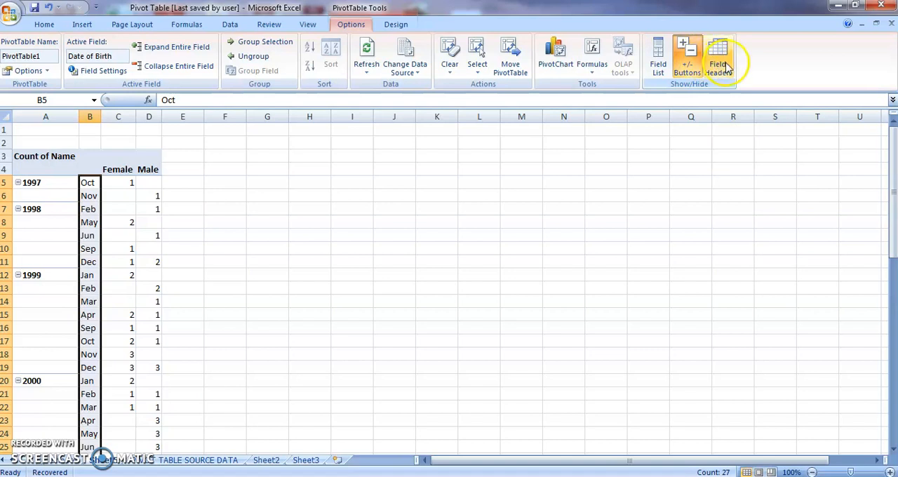
{"action": "left_click", "coordinate": [663, 65]}
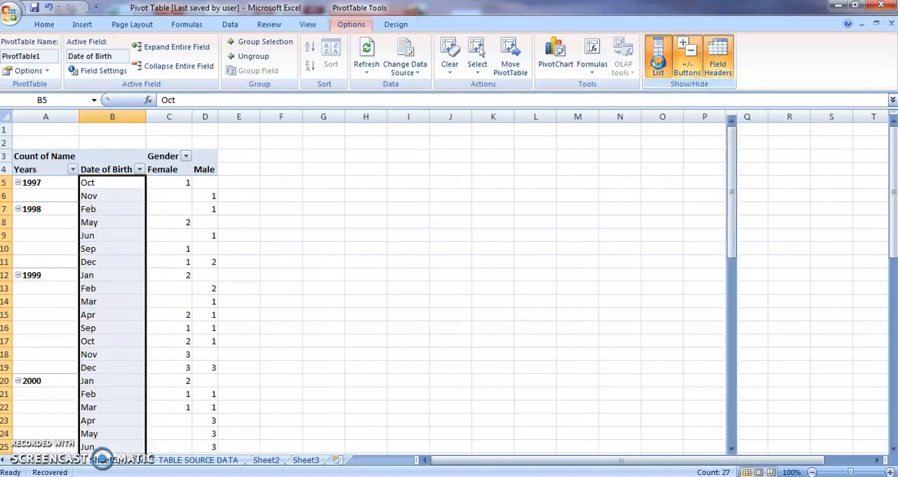
Hide the pivot table's +/- buttons and insert a Clustered Column PivotChart from its data
{"action": "left_click", "coordinate": [689, 78]}
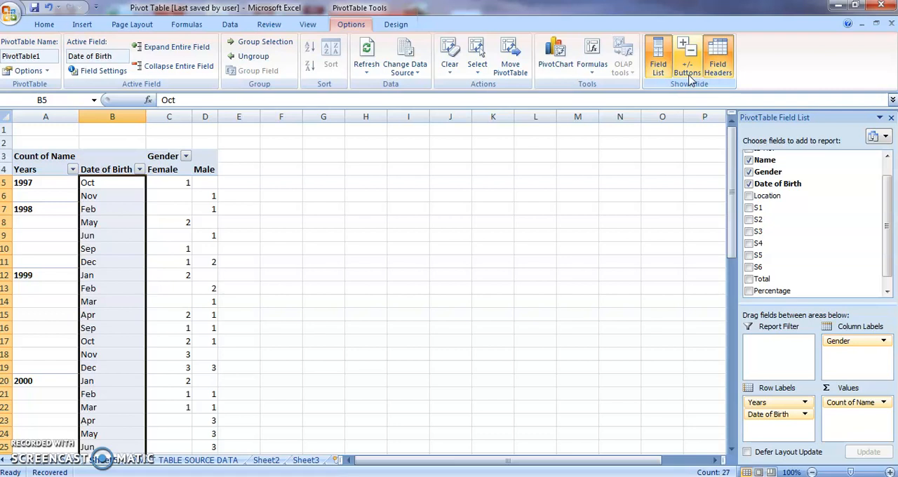
{"action": "left_click", "coordinate": [554, 52]}
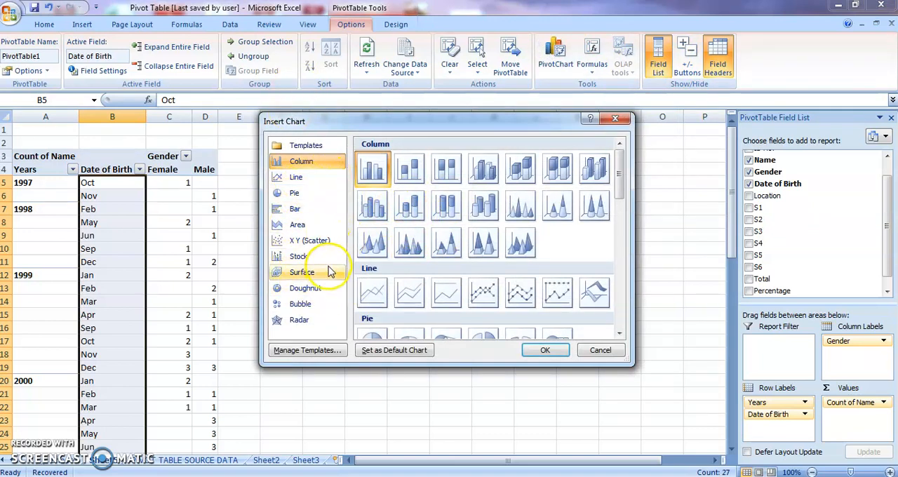
{"action": "left_click", "coordinate": [365, 178]}
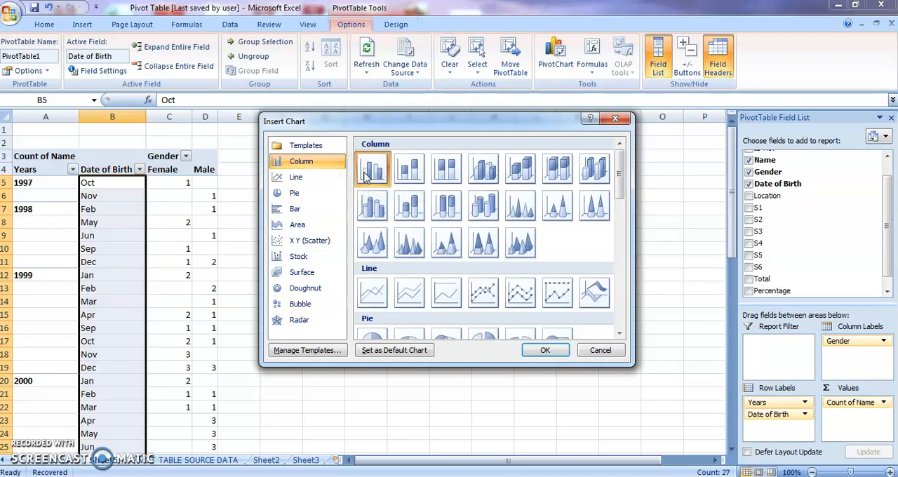
{"action": "left_click", "coordinate": [544, 350]}
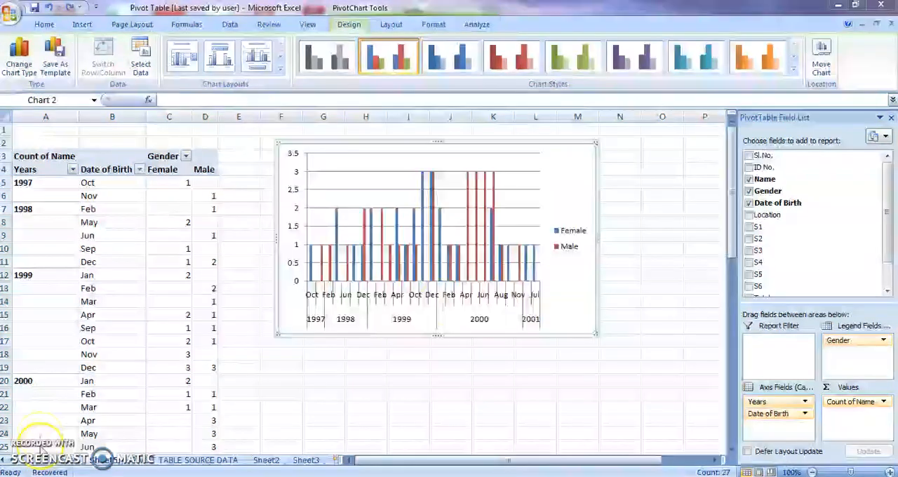
{"action": "left_click", "coordinate": [379, 226]}
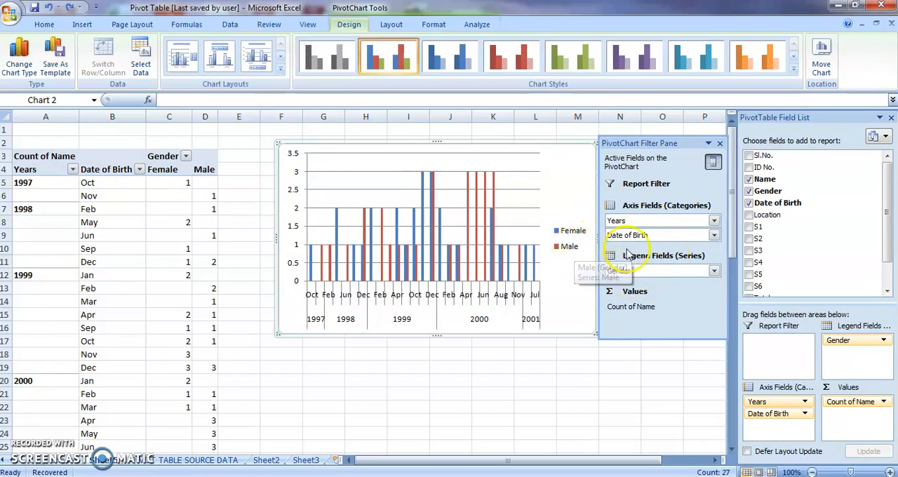
Filter the PivotChart's Gender legend field to include only Male
{"action": "left_click", "coordinate": [714, 271]}
{"action": "left_click", "coordinate": [597, 136]}
{"action": "left_click", "coordinate": [597, 158]}
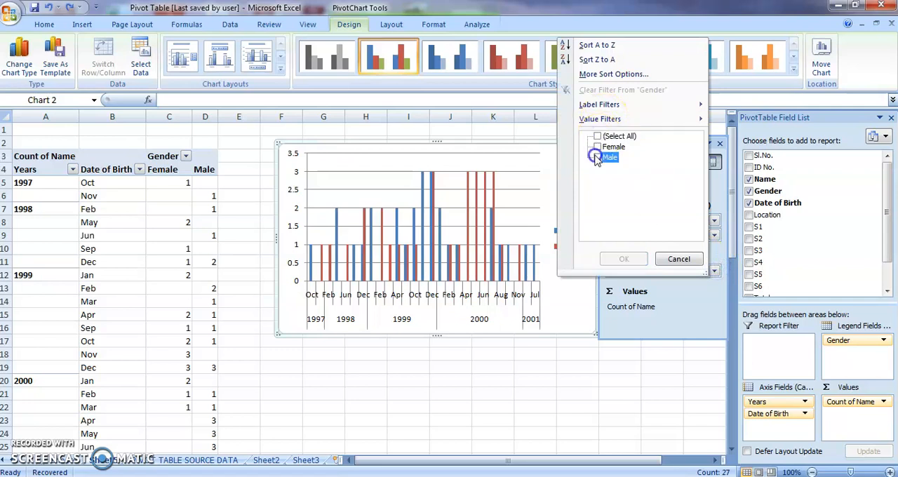
{"action": "left_click", "coordinate": [614, 260]}
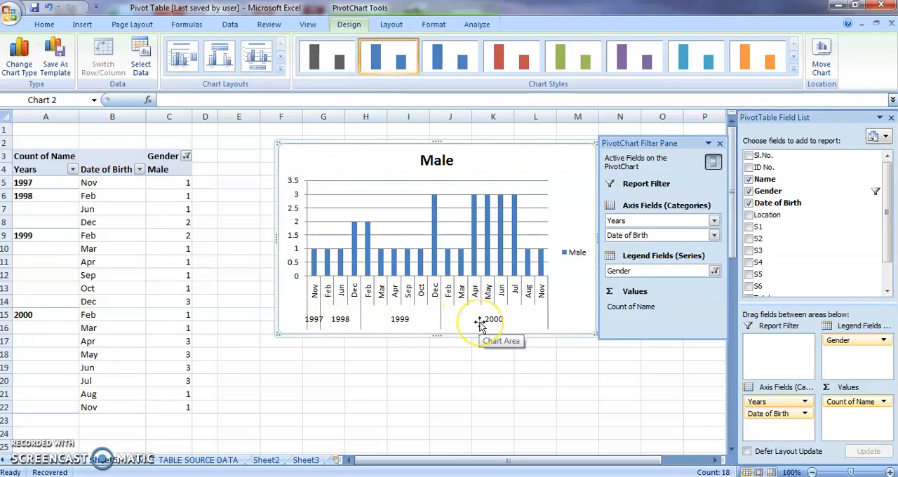
Filter the PivotChart's Years axis field to include only 2000
{"action": "left_click", "coordinate": [714, 220]}
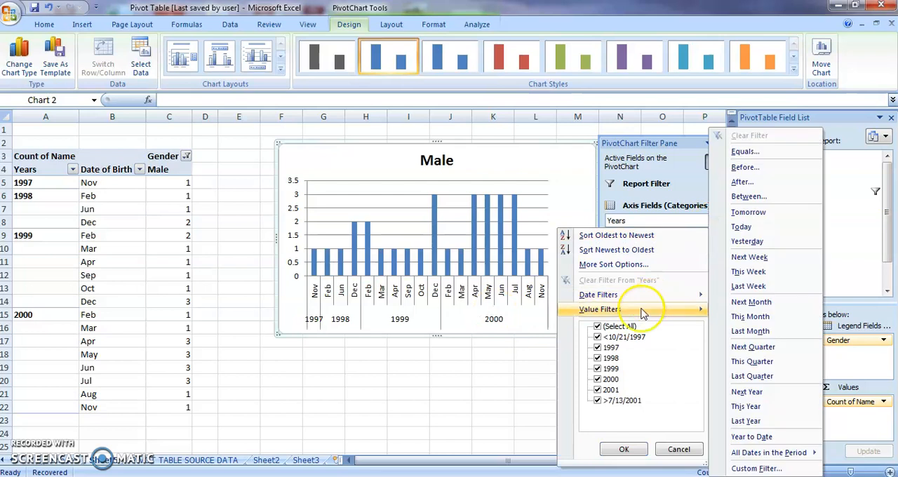
{"action": "left_click", "coordinate": [597, 326]}
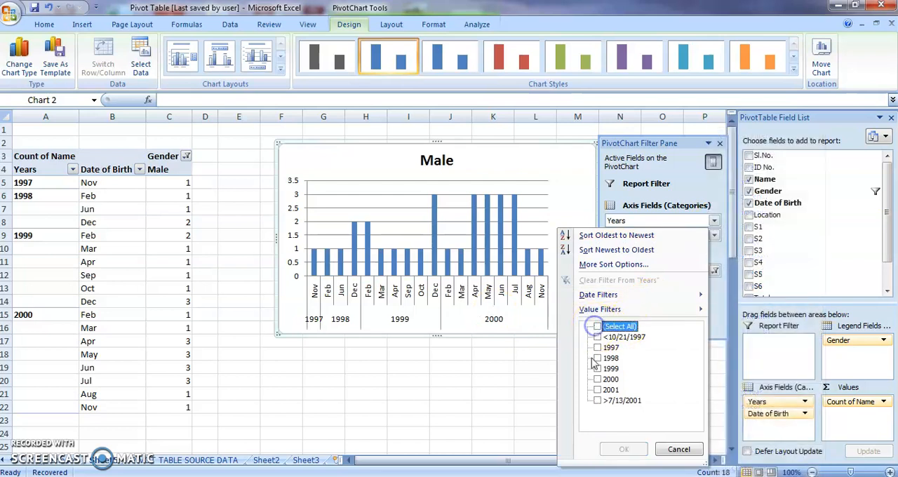
{"action": "left_click", "coordinate": [609, 379]}
{"action": "left_click", "coordinate": [597, 379]}
{"action": "left_click", "coordinate": [620, 453]}
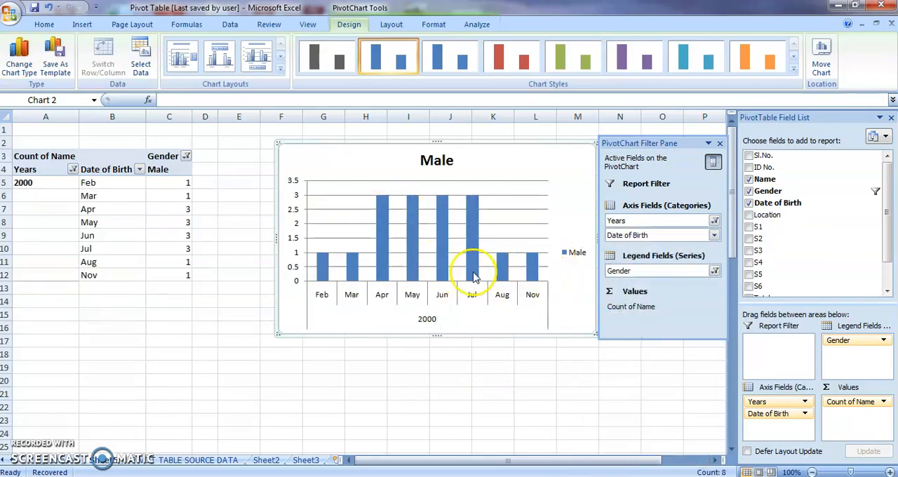
Filter the PivotChart's Date of Birth axis field to include only Feb, Apr and May
{"action": "left_click", "coordinate": [713, 235]}
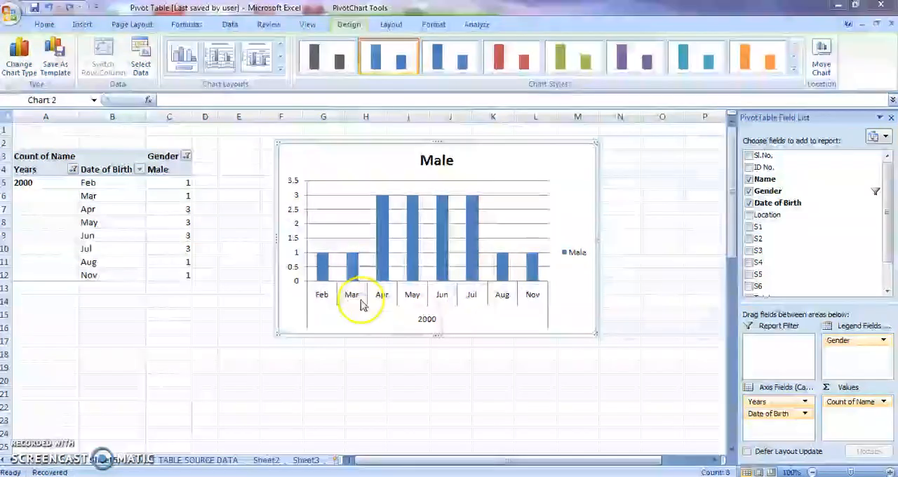
{"action": "left_click", "coordinate": [362, 303]}
{"action": "left_click", "coordinate": [714, 235]}
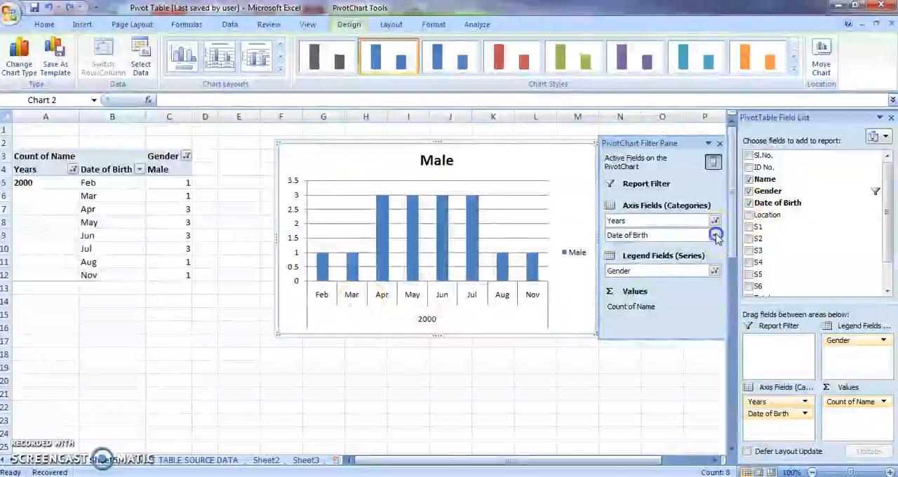
{"action": "left_click", "coordinate": [600, 101]}
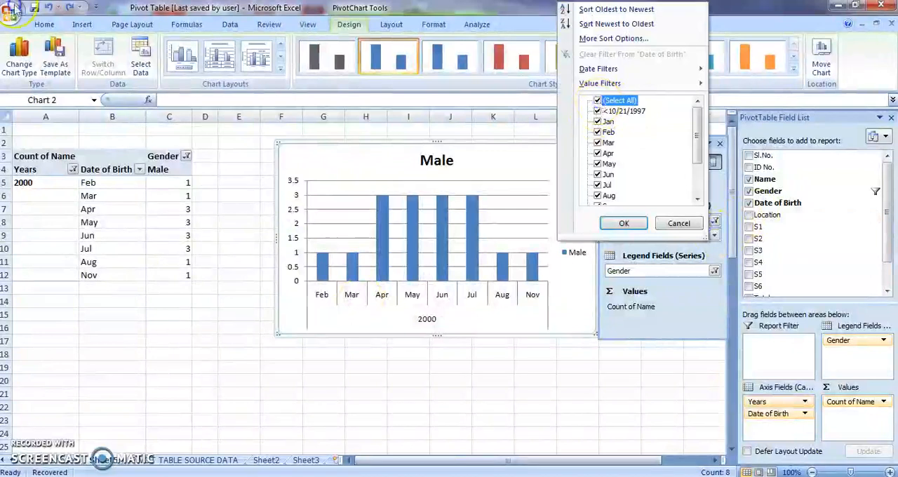
{"action": "left_click", "coordinate": [598, 132]}
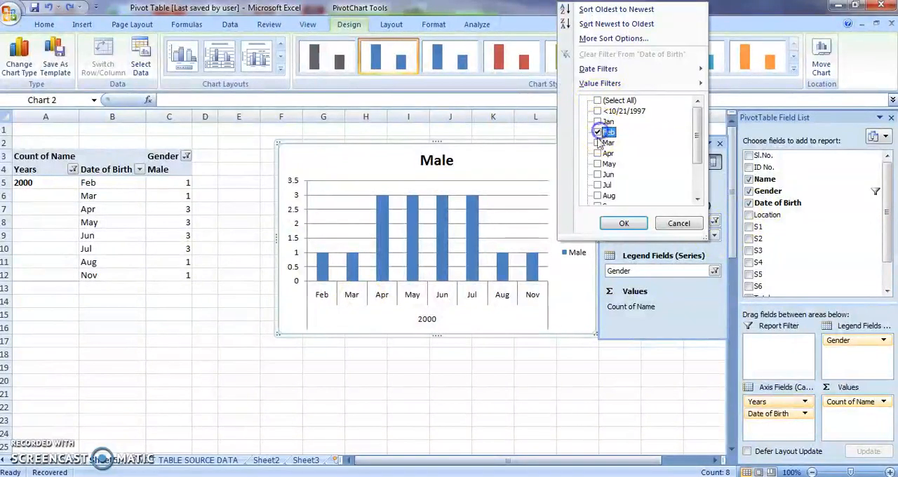
{"action": "left_click", "coordinate": [598, 153]}
{"action": "left_click", "coordinate": [597, 163]}
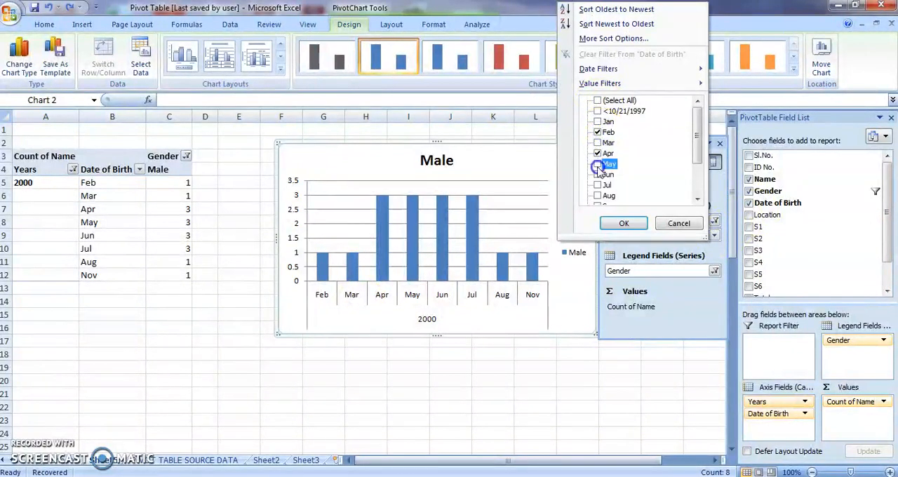
{"action": "left_click", "coordinate": [614, 224]}
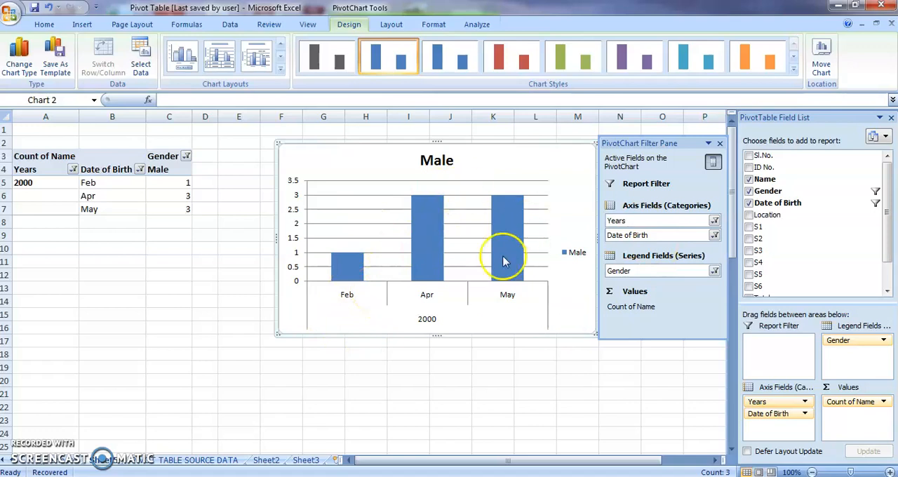
{"action": "mouse_move", "coordinate": [502, 262]}
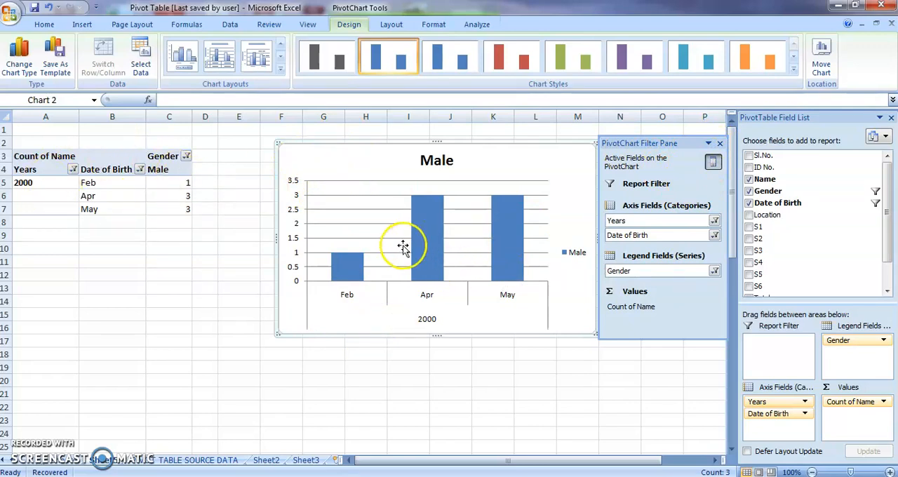
{"action": "mouse_move", "coordinate": [421, 260]}
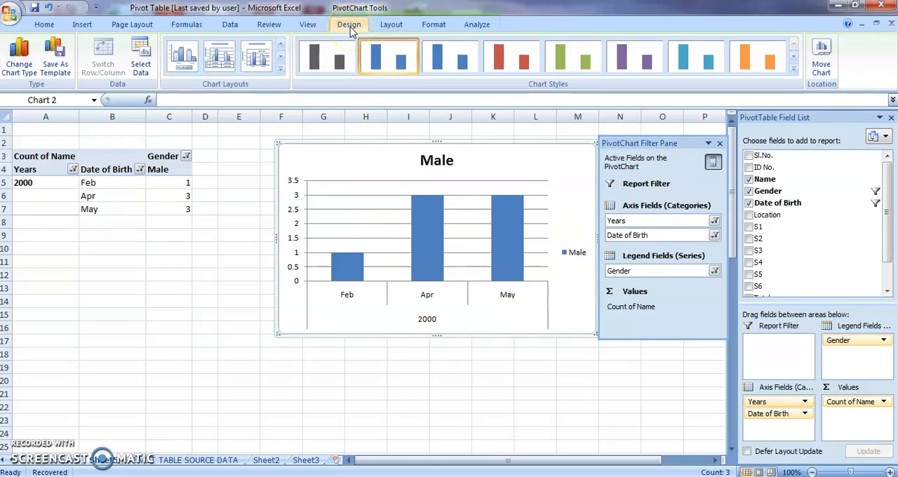
Hide the PivotChart filter pane and the field list, and bring both back
{"action": "left_click", "coordinate": [389, 23]}
{"action": "left_click", "coordinate": [434, 26]}
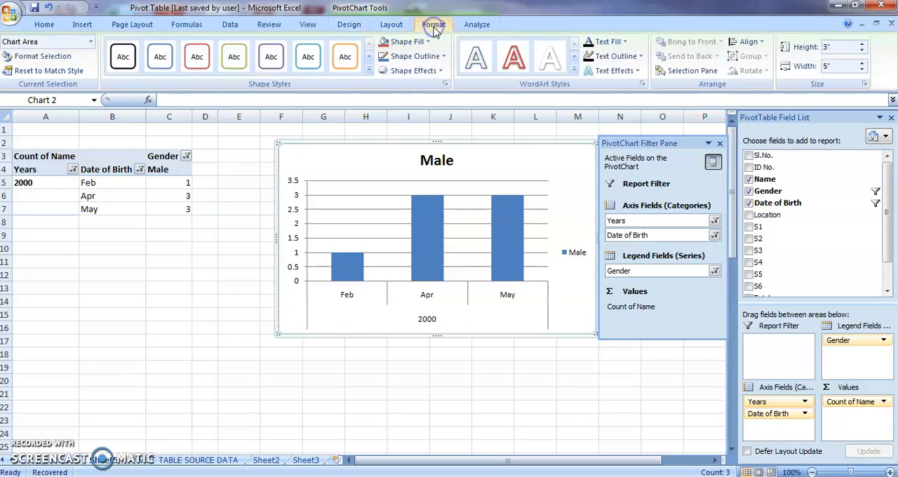
{"action": "left_click", "coordinate": [472, 27]}
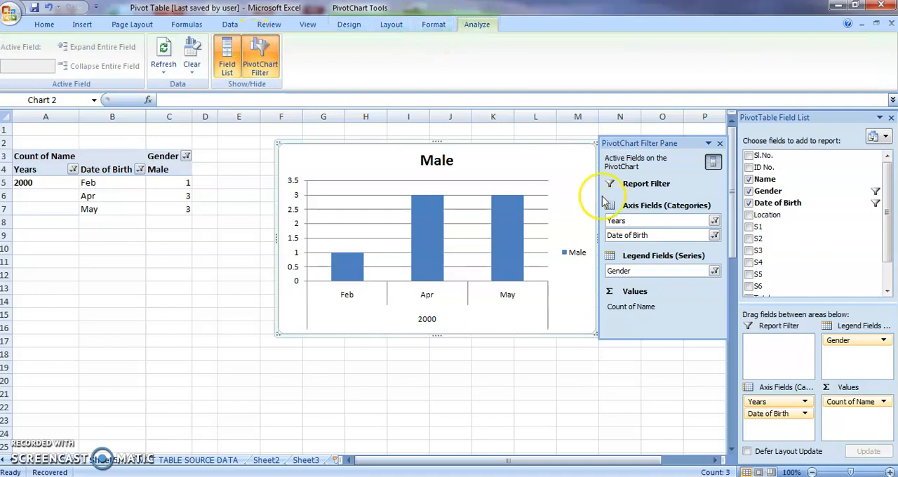
{"action": "left_click", "coordinate": [259, 74]}
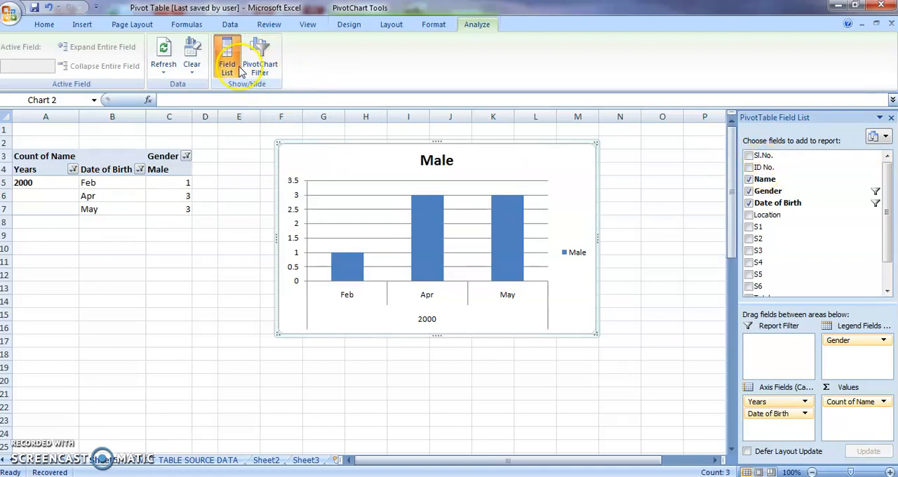
{"action": "left_click", "coordinate": [230, 70]}
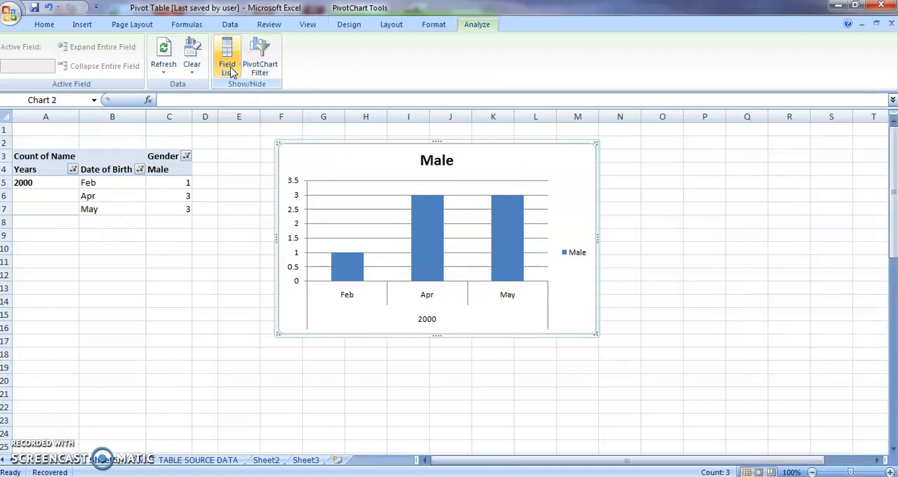
{"action": "left_click", "coordinate": [230, 70]}
{"action": "left_click", "coordinate": [271, 67]}
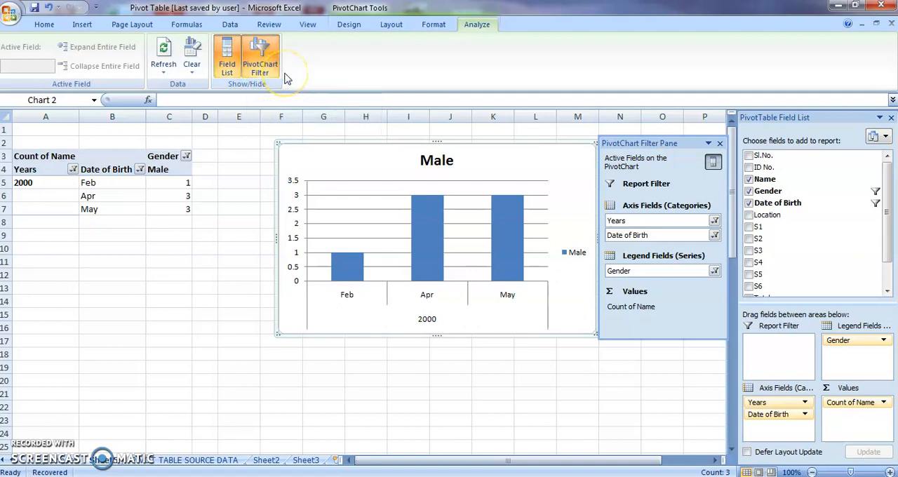
Apply the red gradient shape style from the fifth row of the shape style gallery to the chart area
{"action": "left_click", "coordinate": [440, 26]}
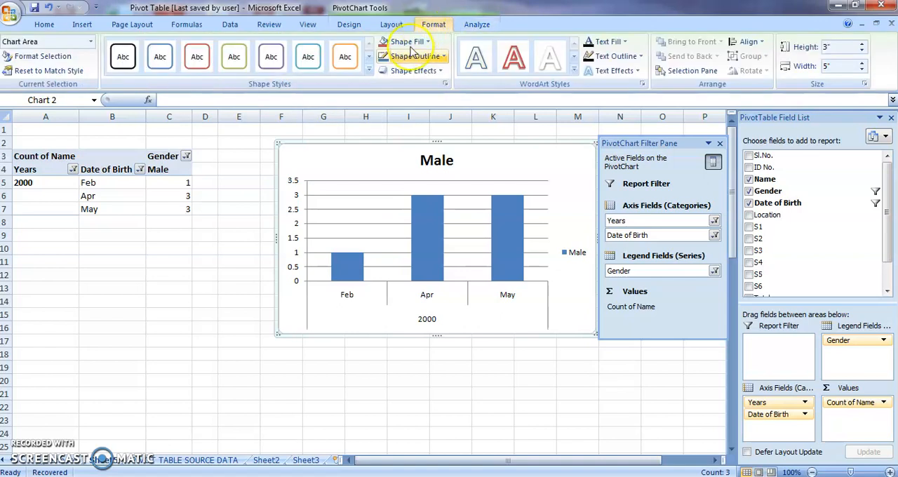
{"action": "left_click", "coordinate": [368, 70]}
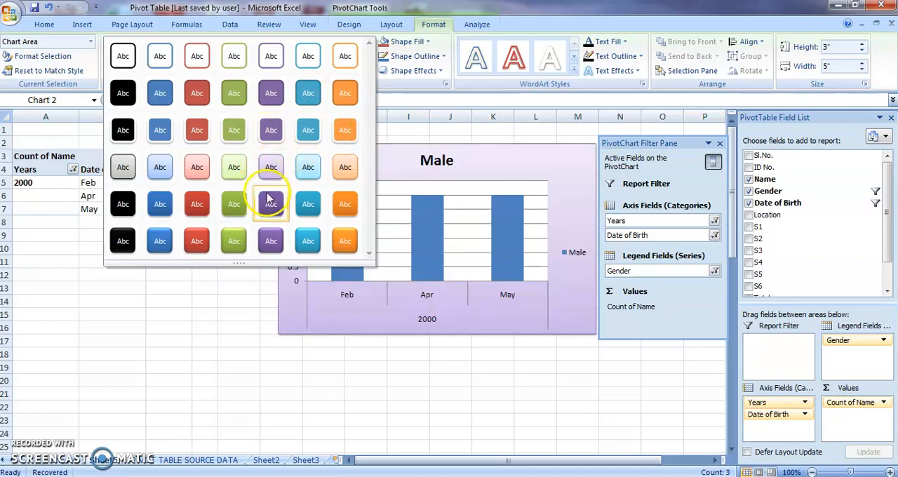
{"action": "left_click", "coordinate": [209, 209]}
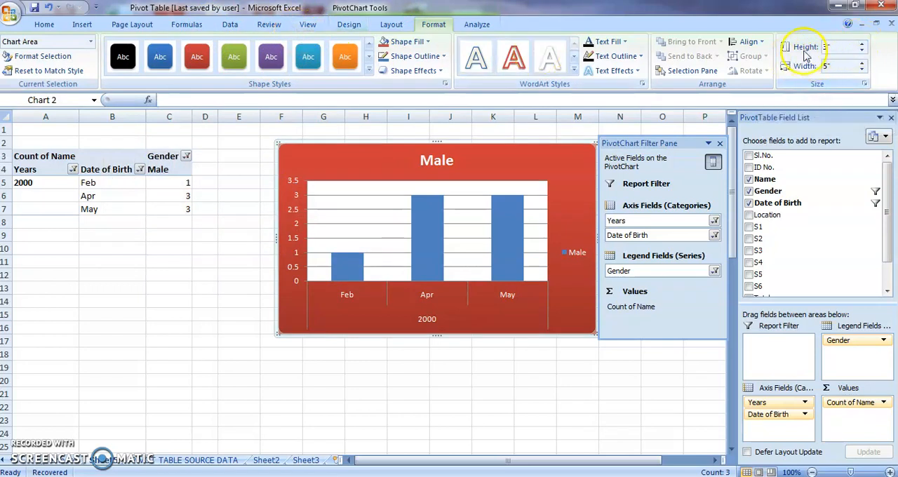
Resize the PivotChart to a height of 3.4" and a width of 4.6"
{"action": "left_click", "coordinate": [862, 47]}
{"action": "left_click", "coordinate": [862, 46]}
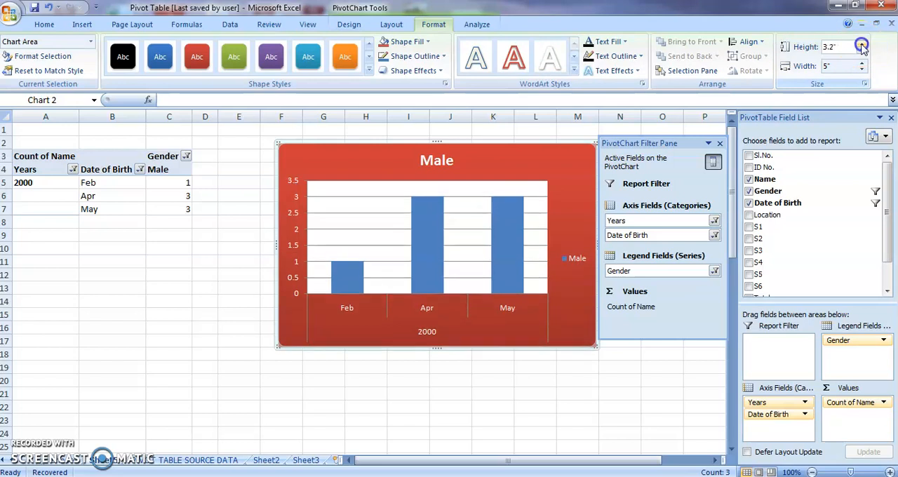
{"action": "left_click", "coordinate": [862, 46]}
{"action": "left_click", "coordinate": [862, 46]}
{"action": "left_click", "coordinate": [862, 69]}
{"action": "left_click", "coordinate": [862, 70]}
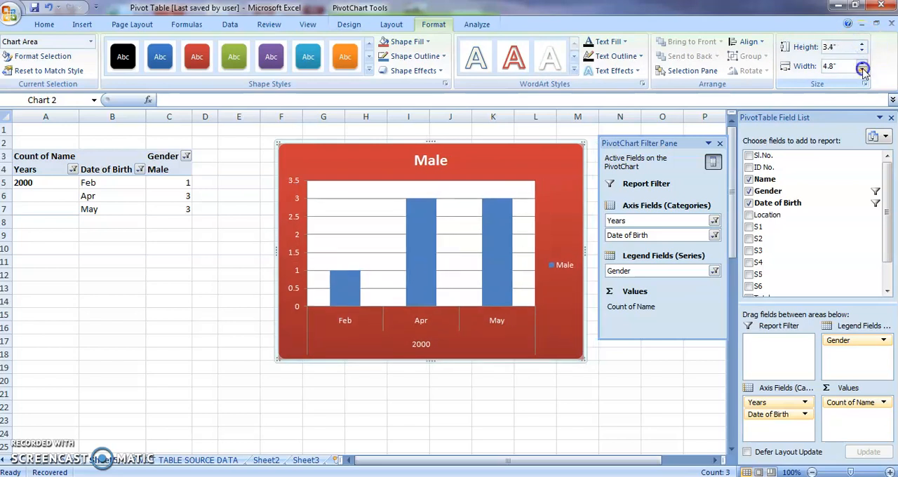
{"action": "left_click", "coordinate": [862, 69]}
{"action": "left_click", "coordinate": [862, 69]}
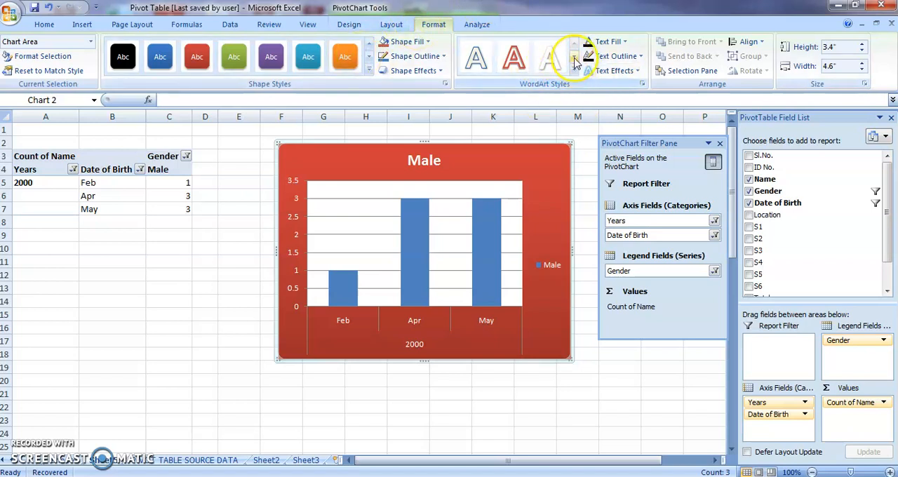
Apply the white WordArt style, third in the gallery's first row, to the PivotChart's text
{"action": "left_click", "coordinate": [574, 70]}
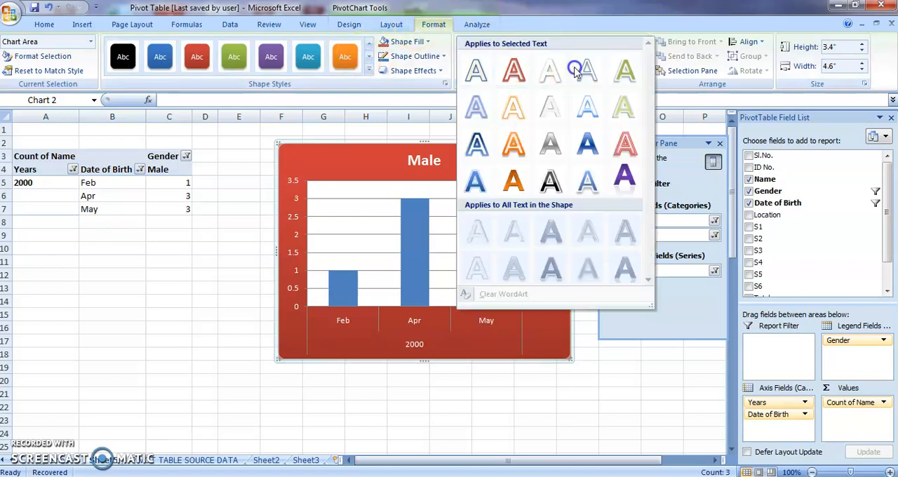
{"action": "left_click", "coordinate": [536, 85]}
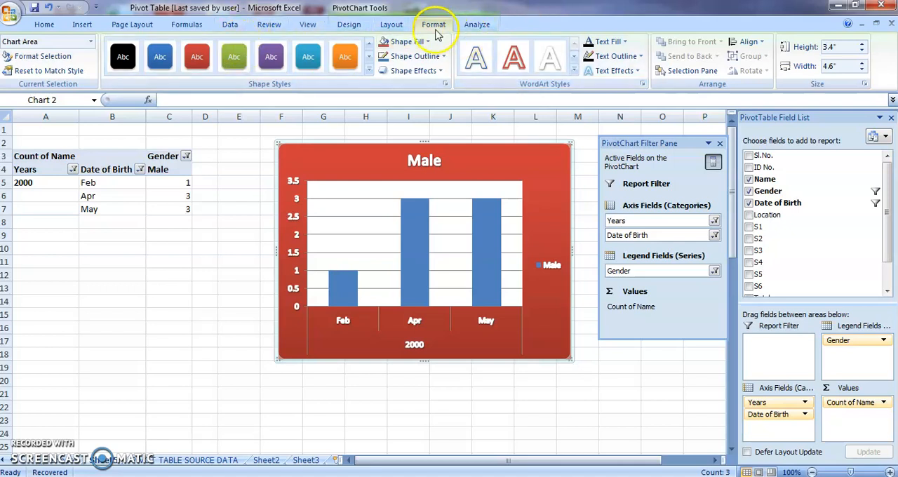
{"action": "left_click", "coordinate": [400, 27]}
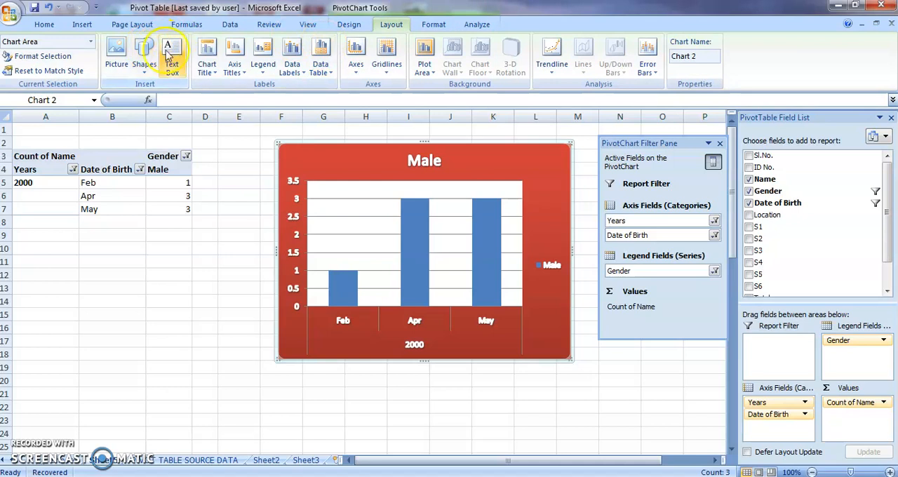
{"action": "left_click", "coordinate": [355, 26]}
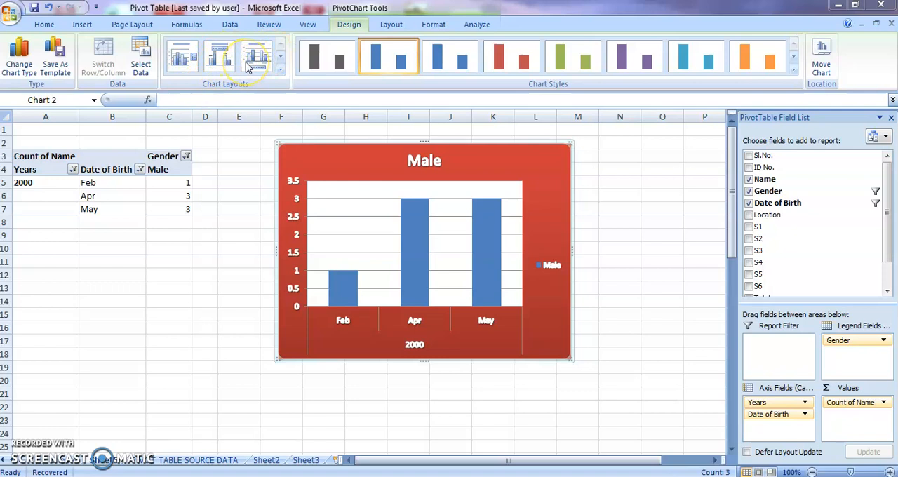
{"action": "mouse_move", "coordinate": [411, 230]}
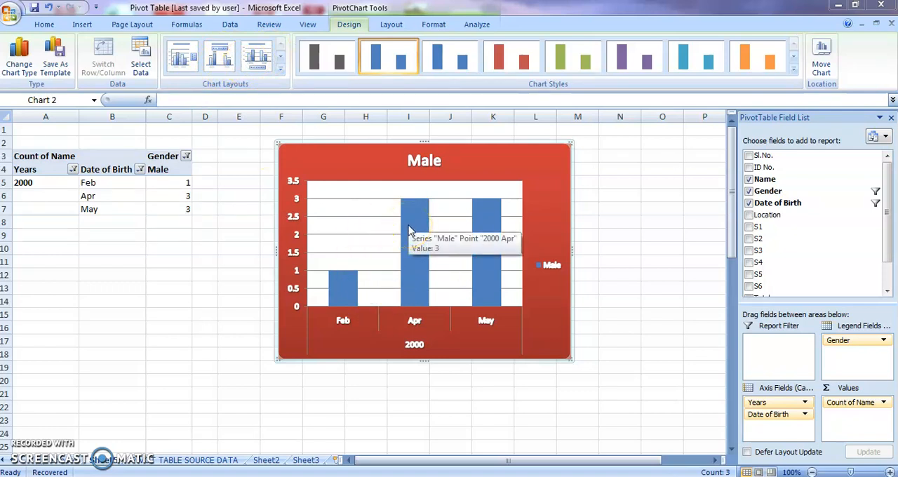